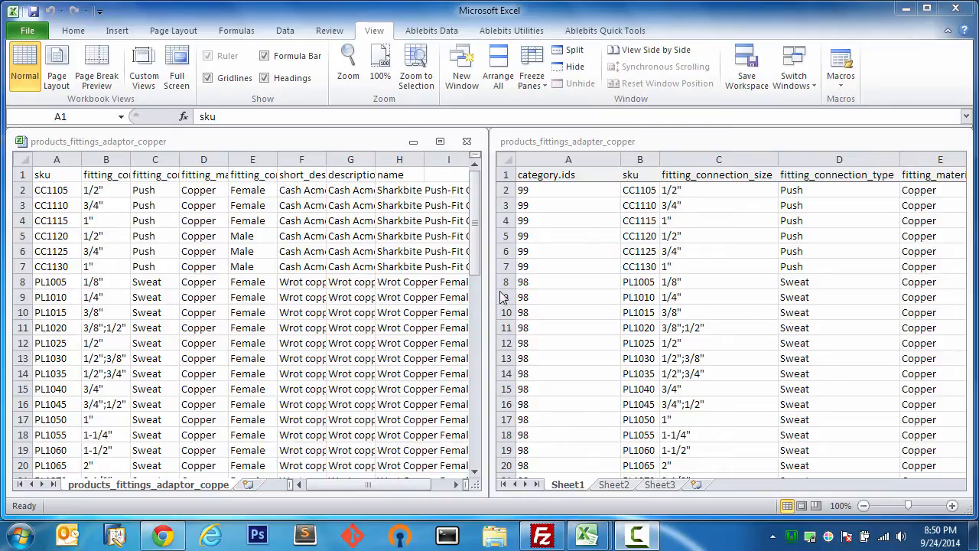
# - Switch the ribbon to the Ablebits Data tab with both copper-fittings workbooks side by side
pyautogui.click(433, 34)
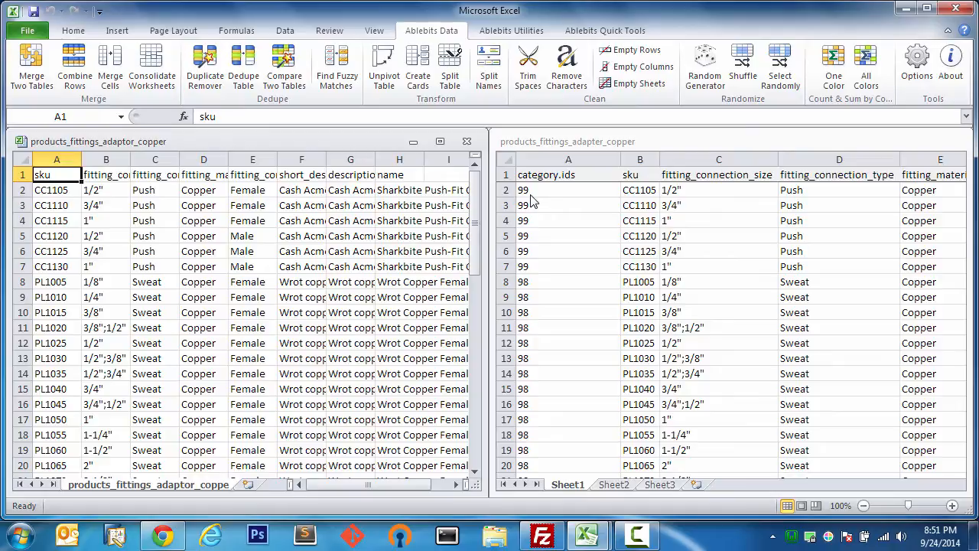
# - Launch Merge Two Tables and set $A$1:$H$56 on the left sheet as the master table
pyautogui.click(40, 76)
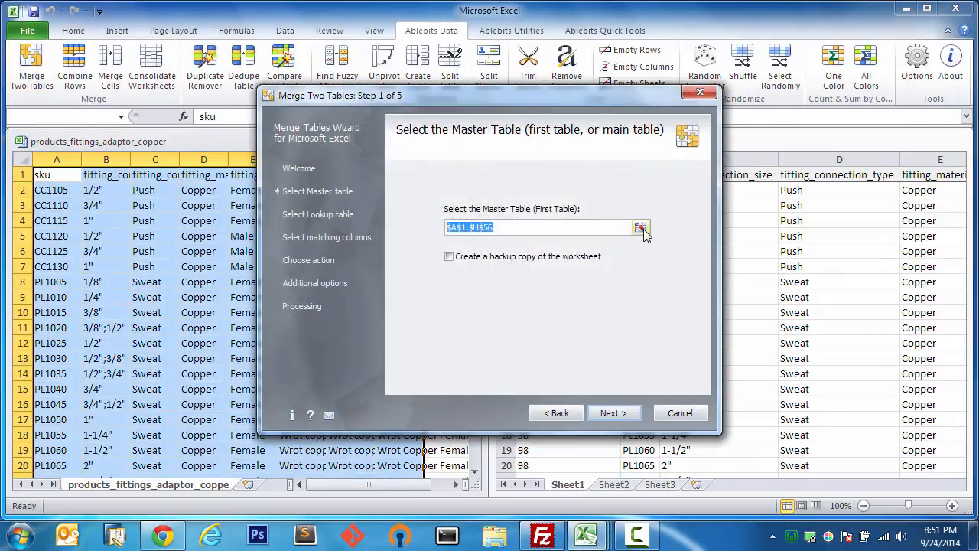
pyautogui.click(641, 228)
pyautogui.click(22, 159)
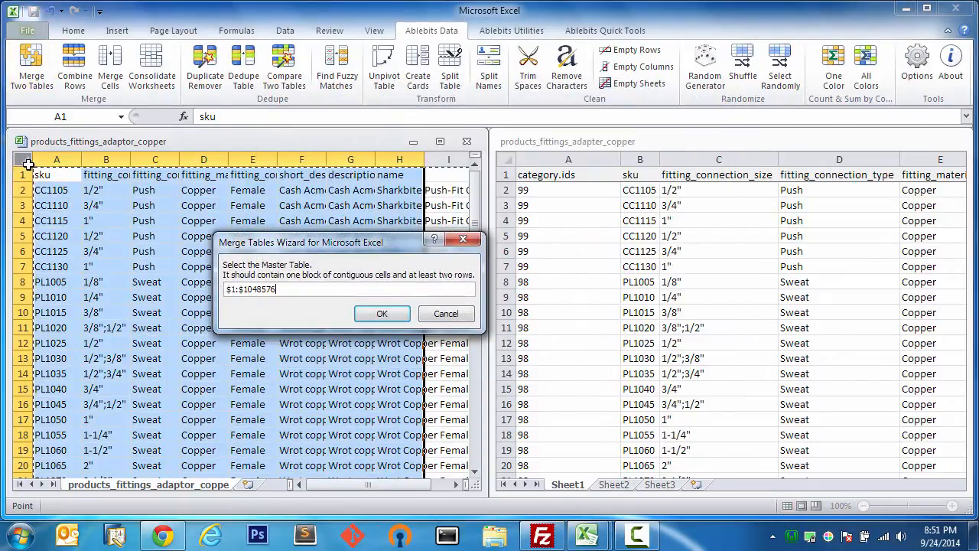
pyautogui.click(375, 313)
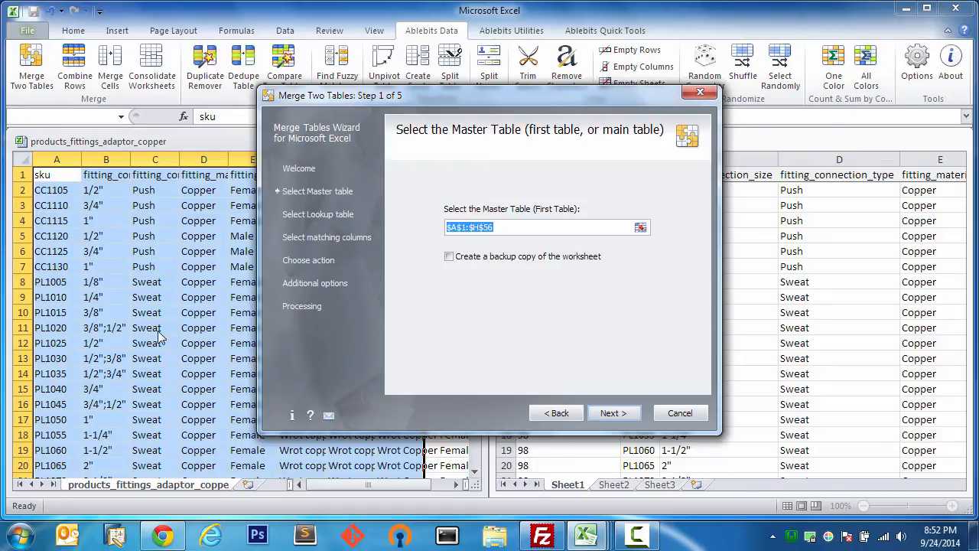
pyautogui.click(629, 414)
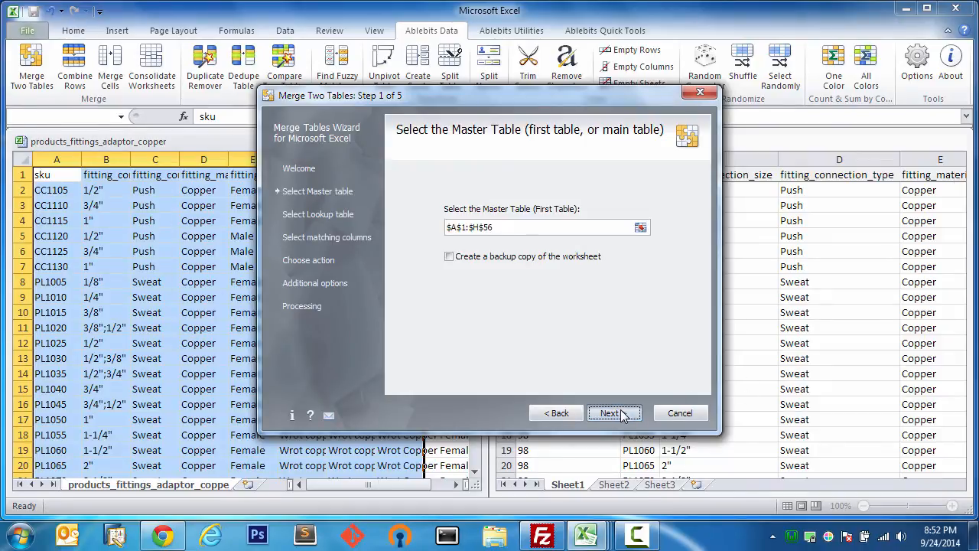
pyautogui.click(575, 413)
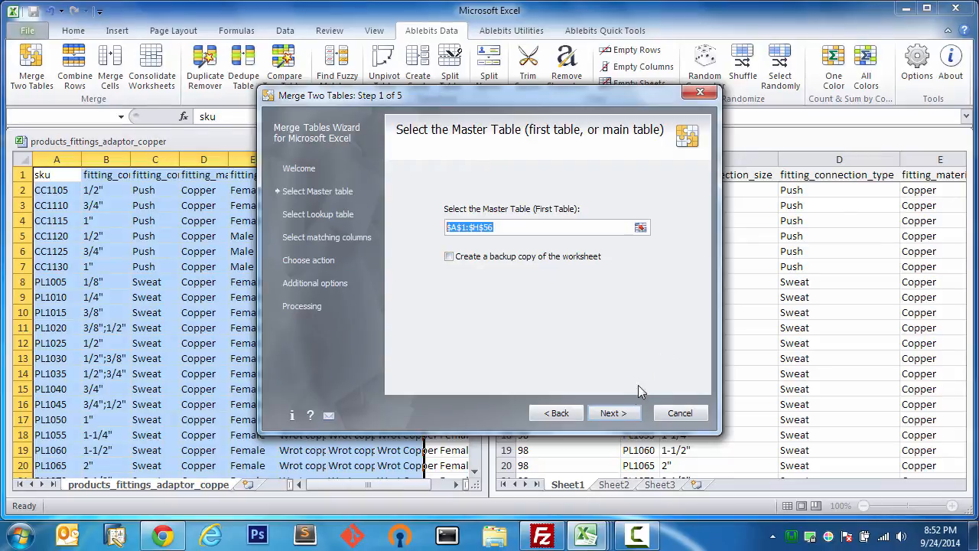
# - Choose Sheet1 range $A$1:$I$56 in products_fittings_adapter_copper.xlsx as the lookup table, then continue
pyautogui.click(612, 413)
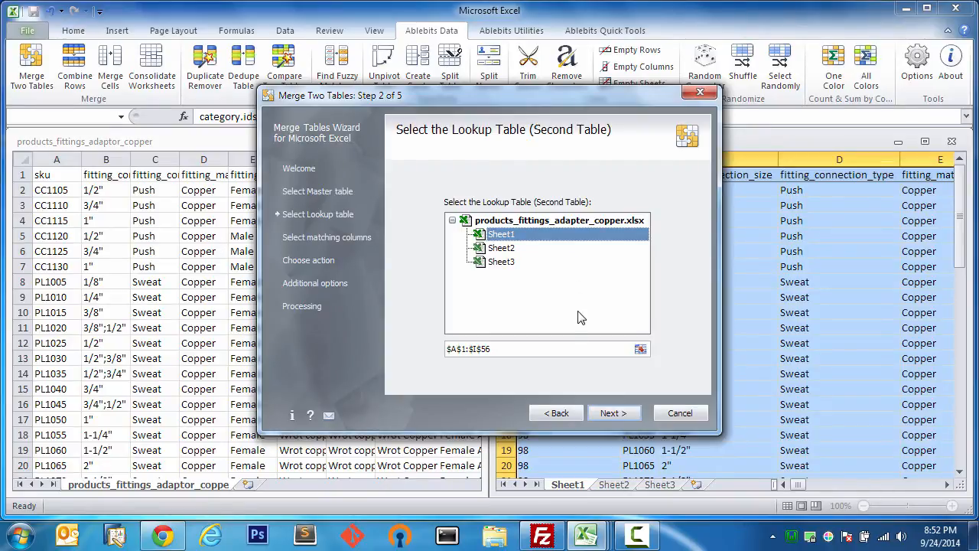
pyautogui.click(639, 349)
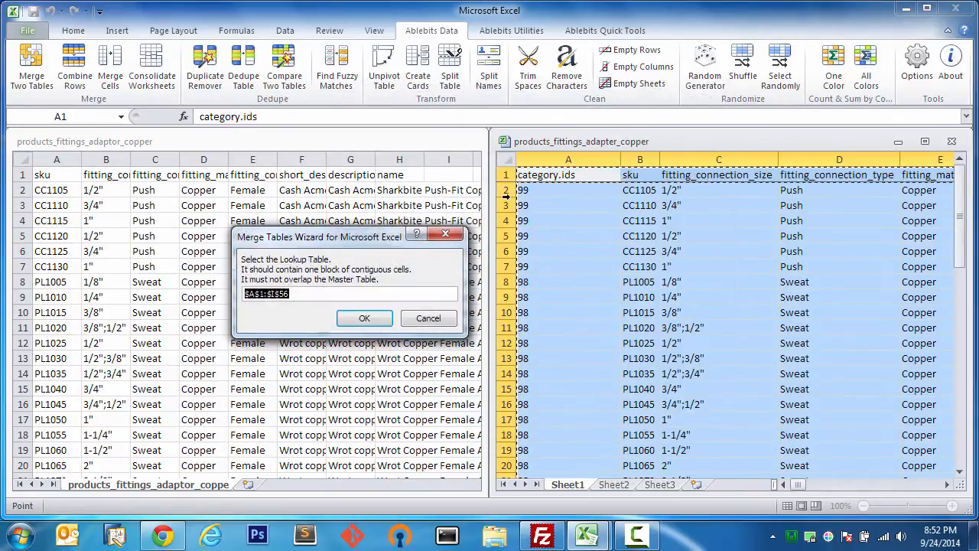
pyautogui.click(505, 159)
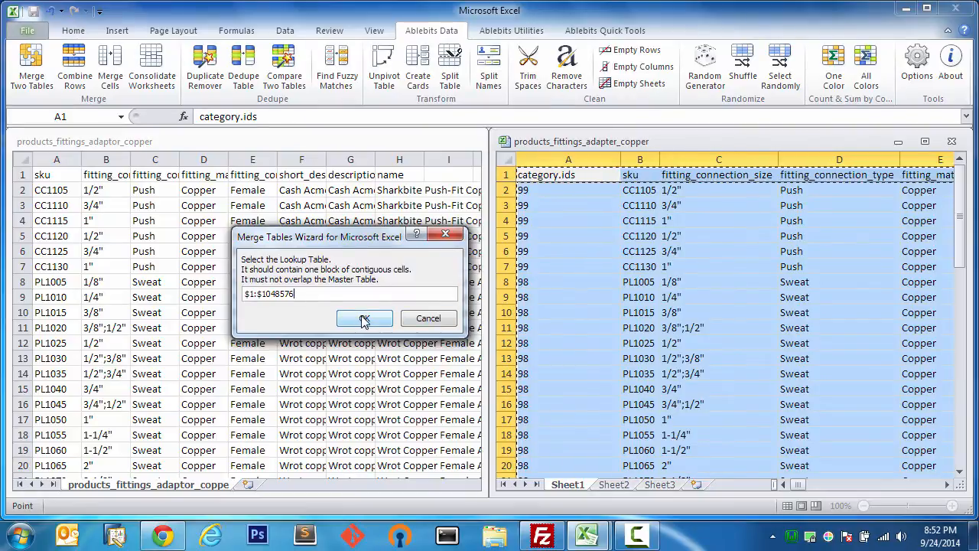
pyautogui.click(365, 319)
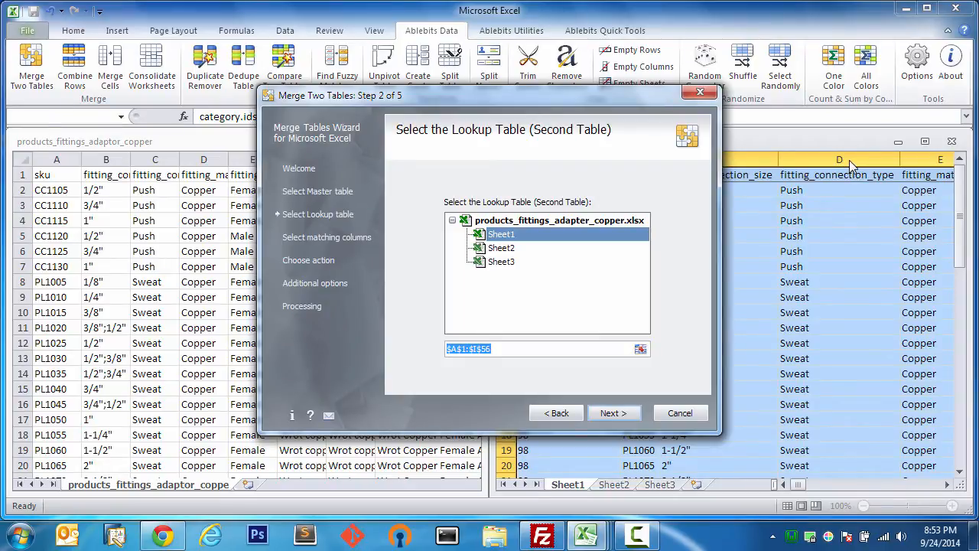
pyautogui.click(610, 412)
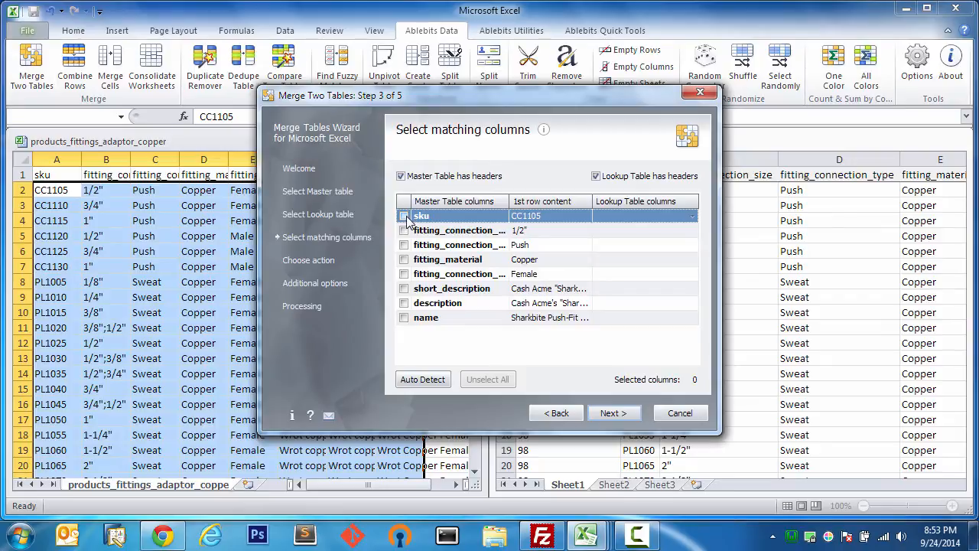
# - Match the master table's sku column to the lookup table's sku column and continue
pyautogui.click(403, 217)
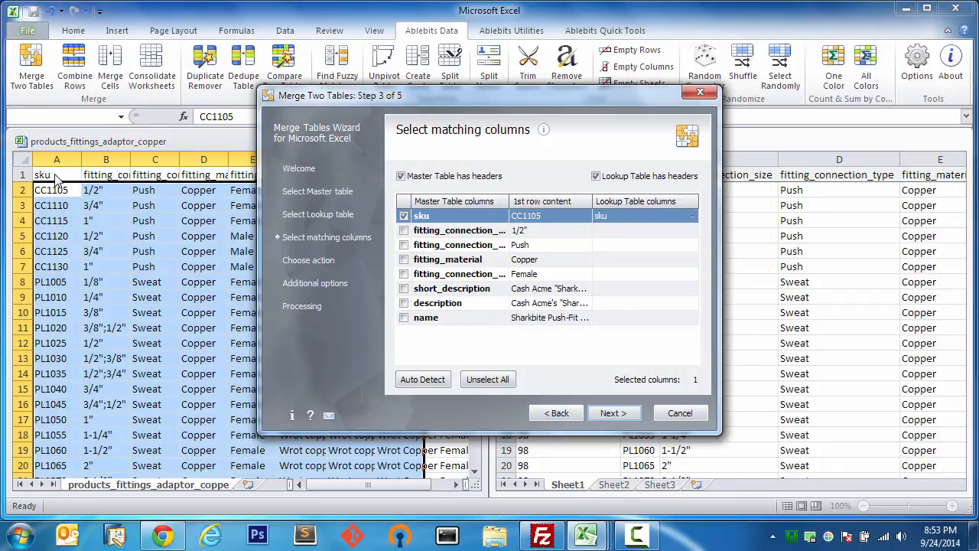
pyautogui.click(627, 217)
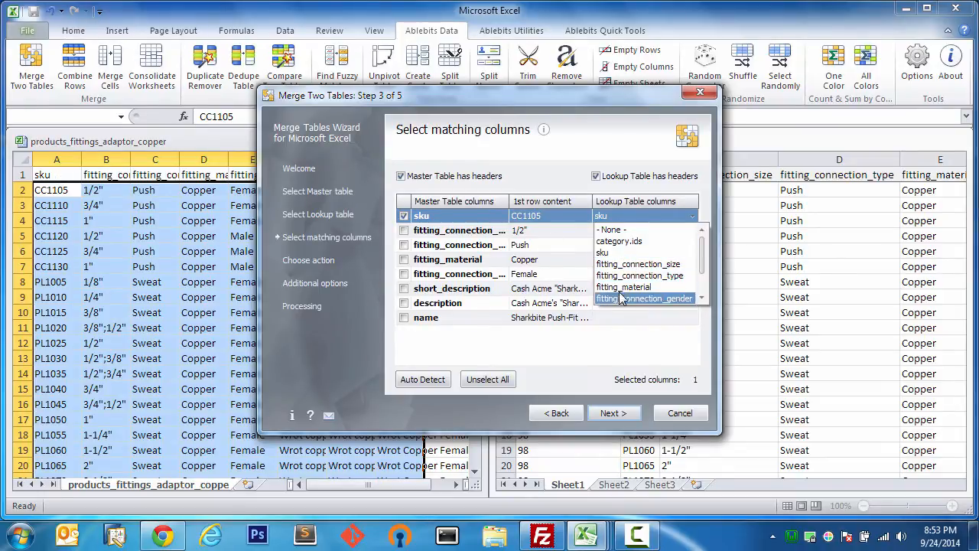
pyautogui.click(619, 252)
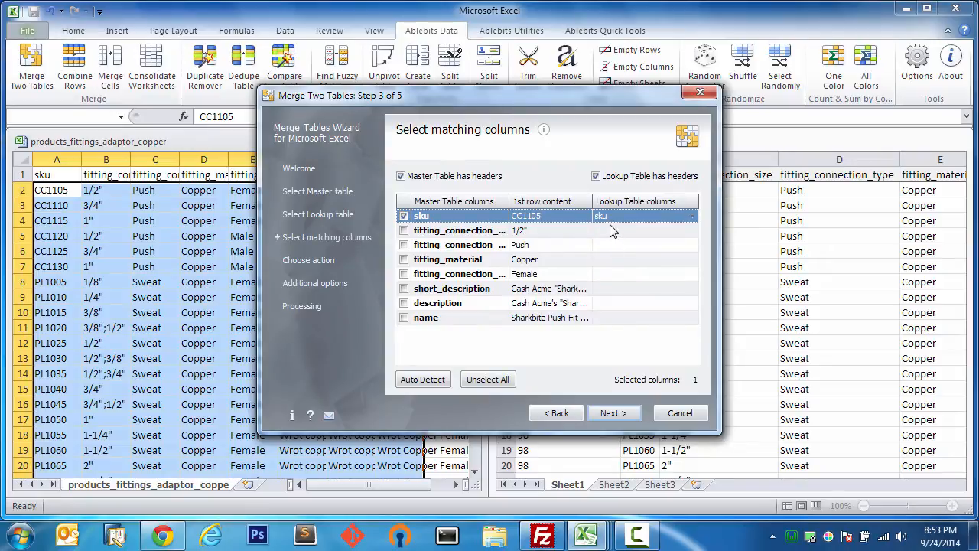
pyautogui.click(633, 415)
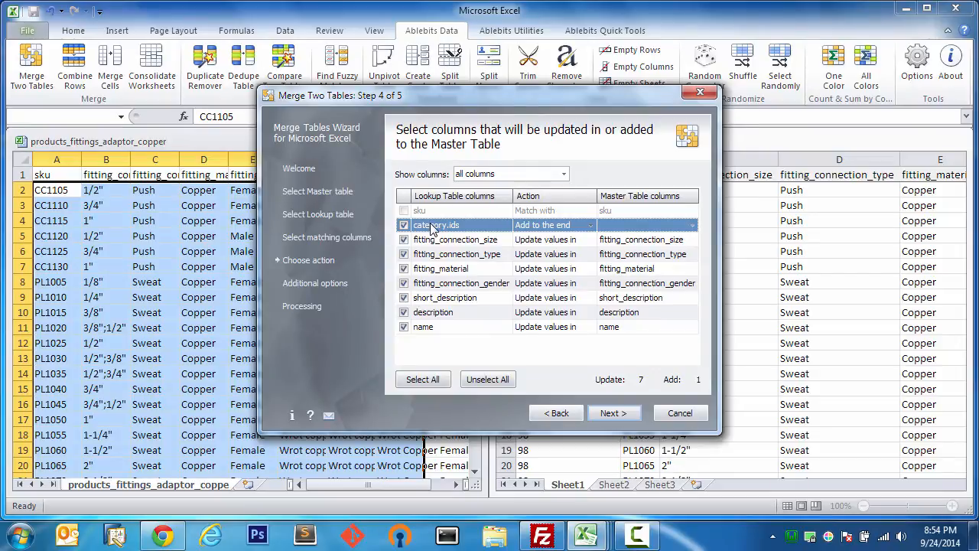
# - Add only category.ids to the end of the master table, leaving fitting_material and other columns out
pyautogui.click(487, 379)
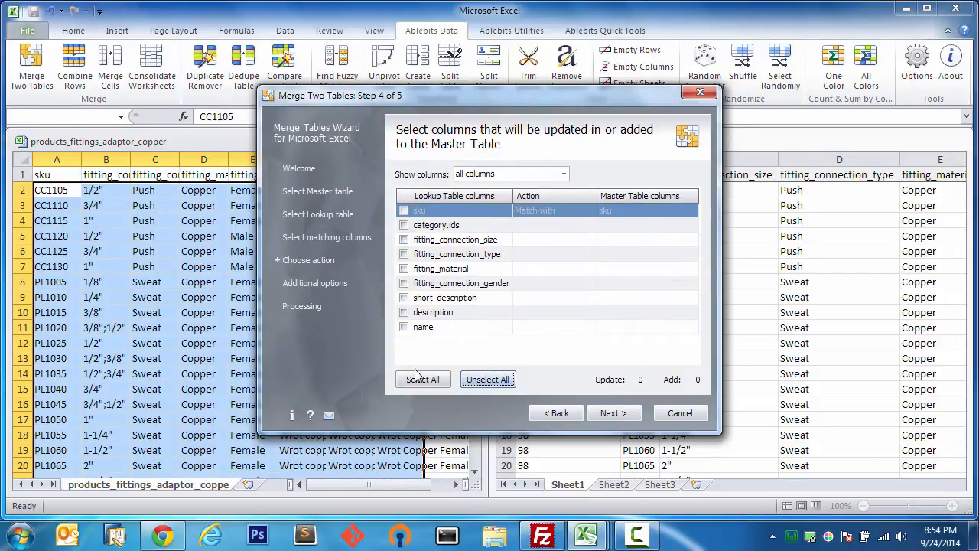
pyautogui.click(403, 224)
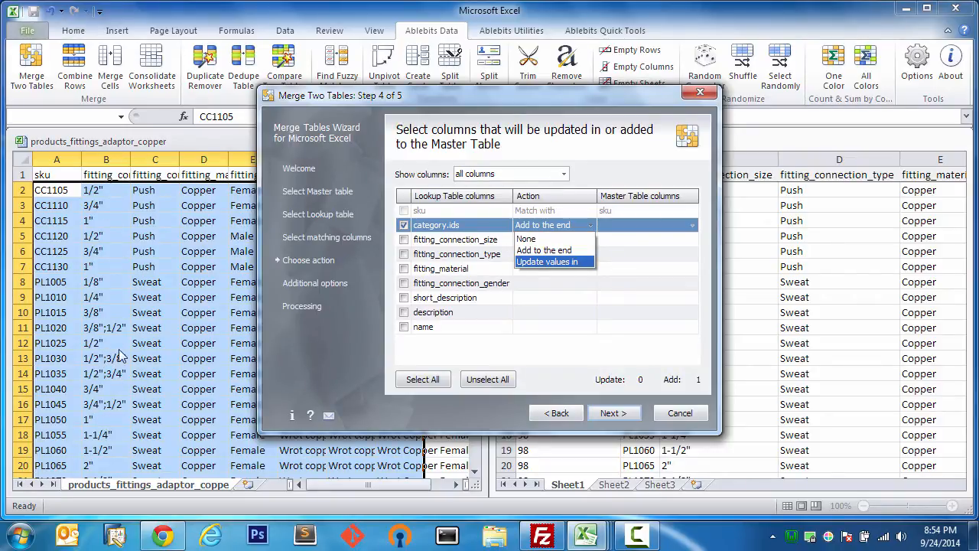
pyautogui.click(547, 257)
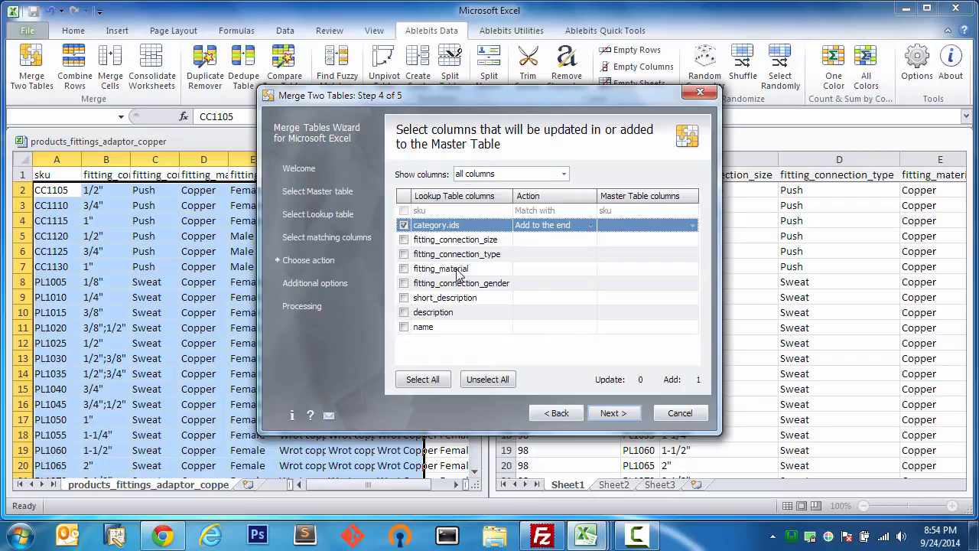
pyautogui.click(403, 269)
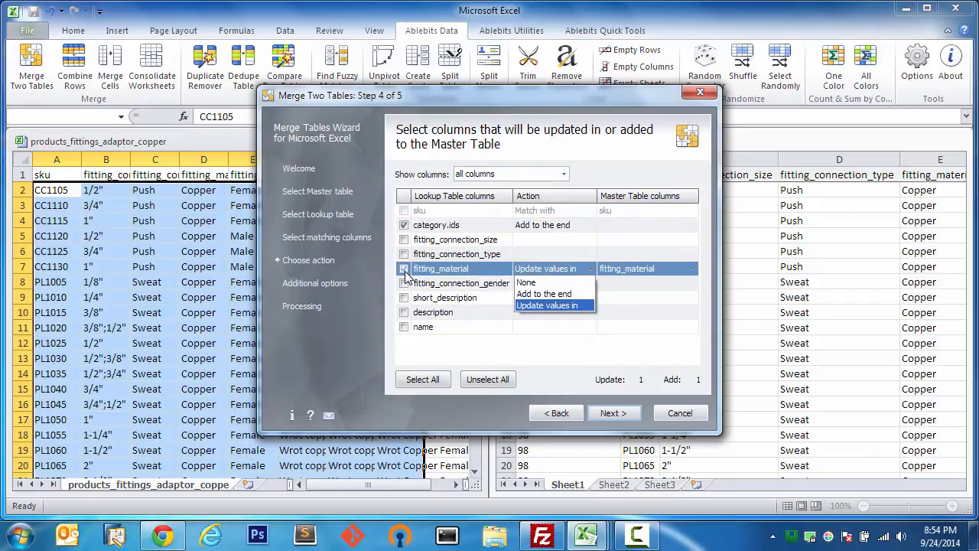
pyautogui.click(527, 306)
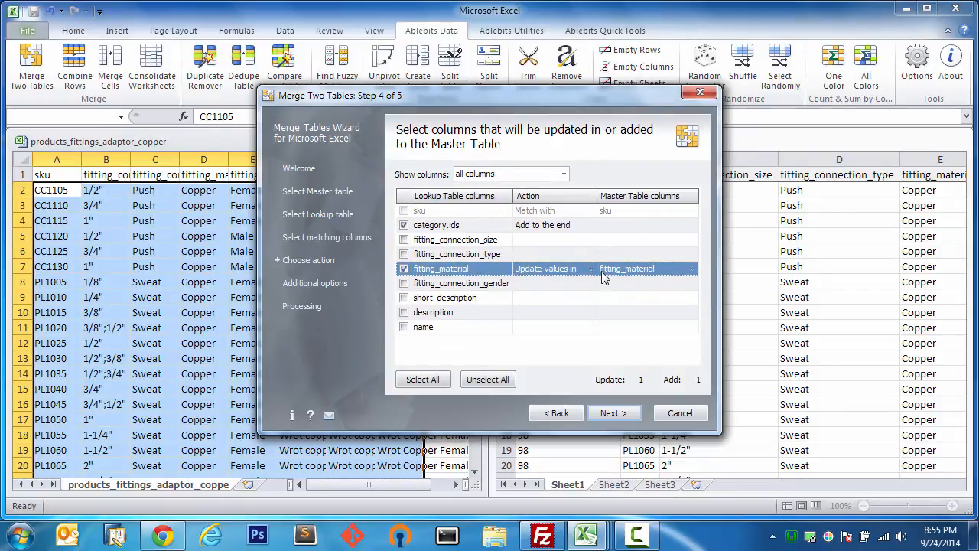
pyautogui.click(405, 269)
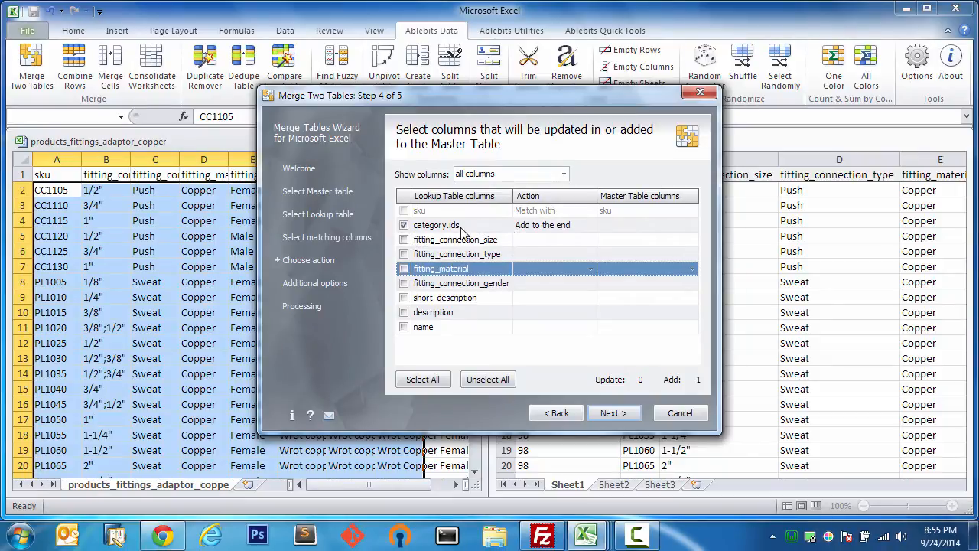
pyautogui.click(618, 413)
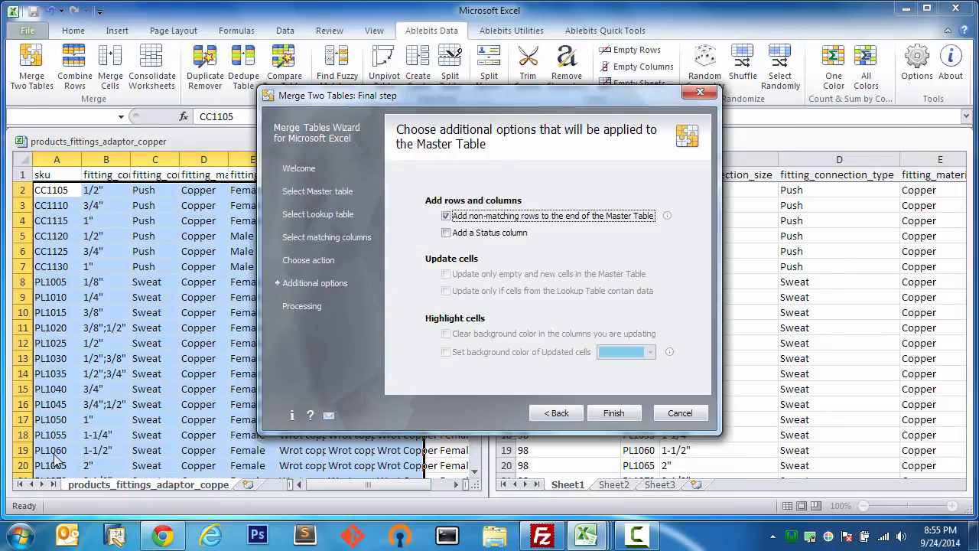
# - Finish the merge without a backup copy and dismiss the 55-of-55 matched rows summary
pyautogui.moveTo(485, 223)
pyautogui.click(615, 414)
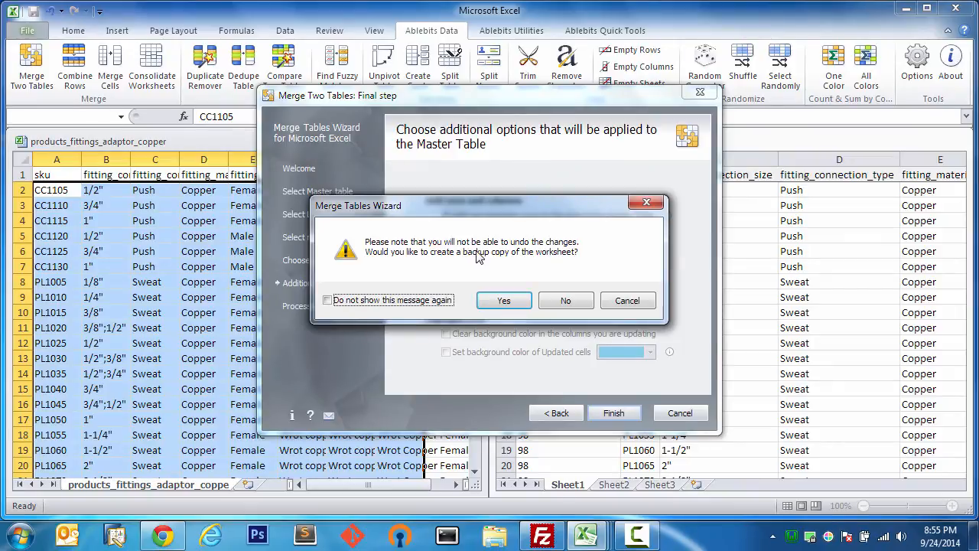
pyautogui.click(564, 303)
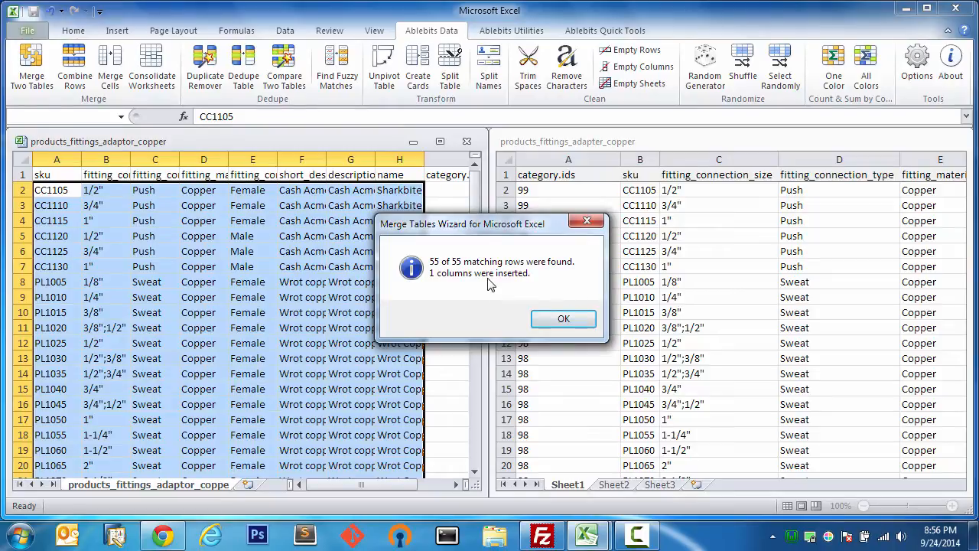
pyautogui.click(558, 319)
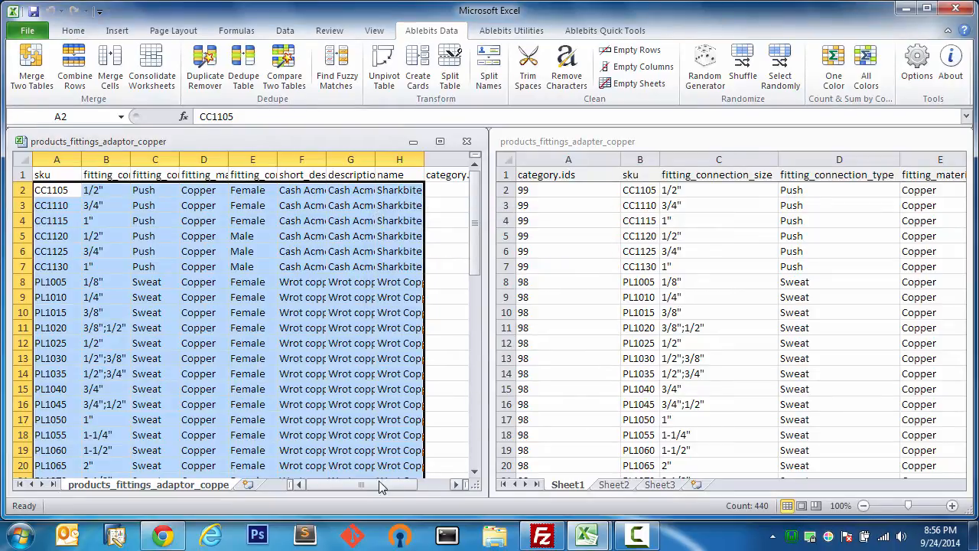
# - Cut the category.ids column from column I and insert it as column A, ahead of sku
pyautogui.moveTo(379, 480); pyautogui.dragTo(429, 485)
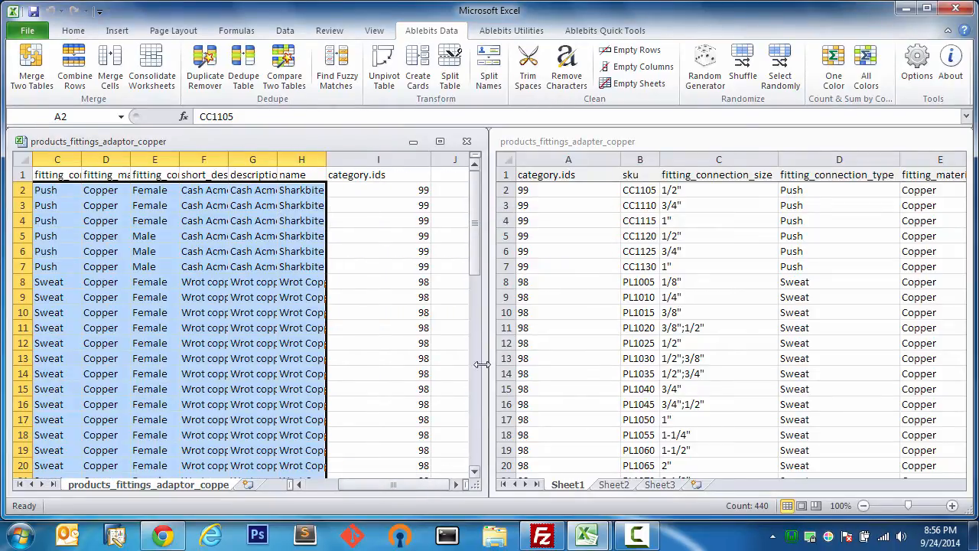
pyautogui.click(390, 161)
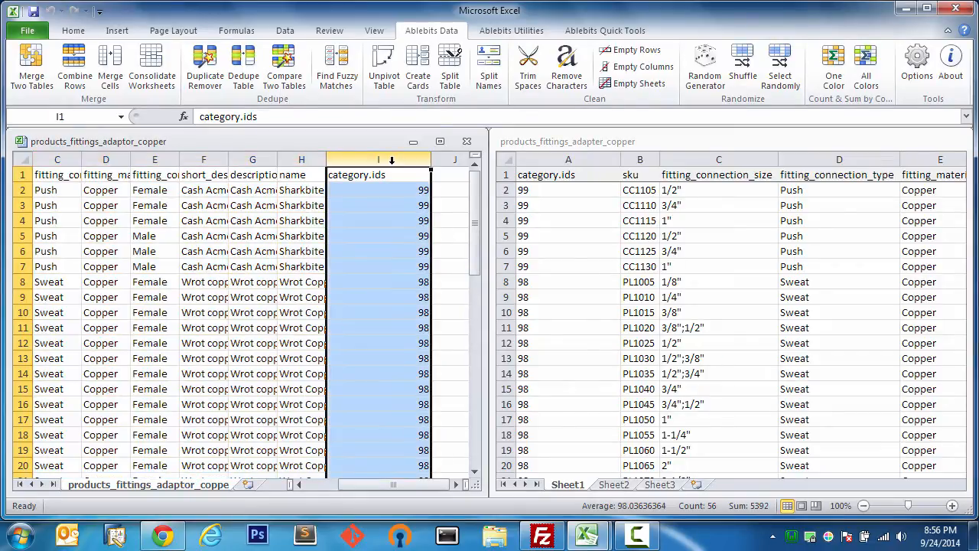
pyautogui.hotkey('ctrl', 'x')
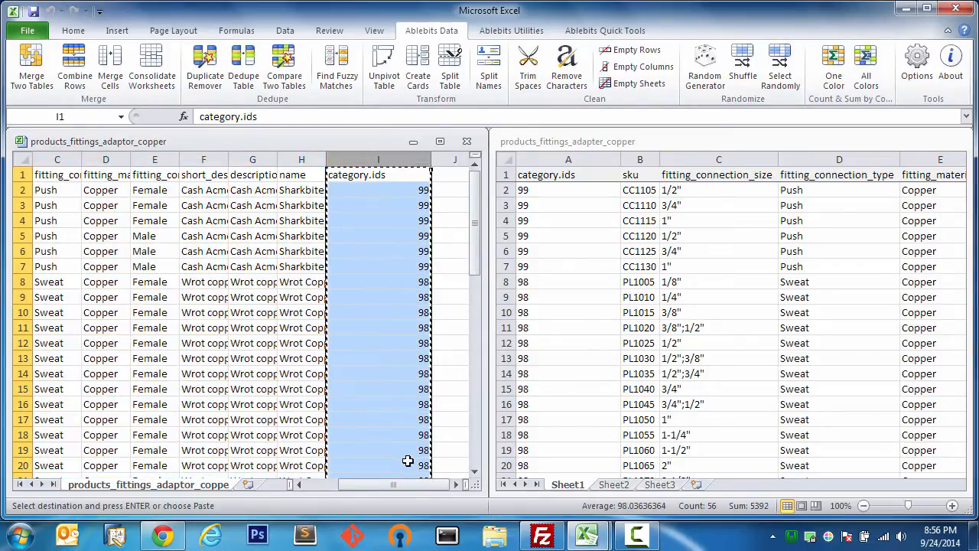
pyautogui.moveTo(406, 485); pyautogui.dragTo(371, 485)
pyautogui.rightClick(64, 159)
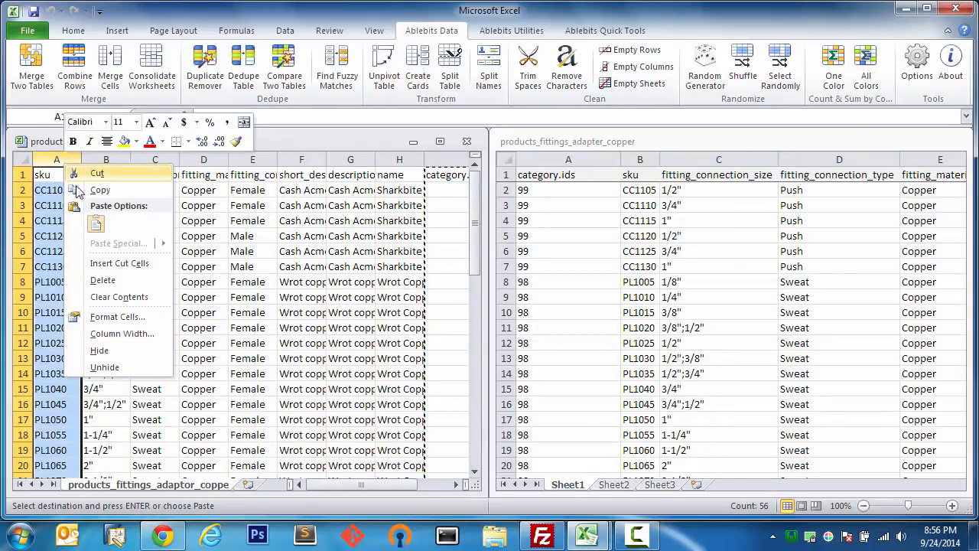
pyautogui.click(99, 266)
pyautogui.click(187, 205)
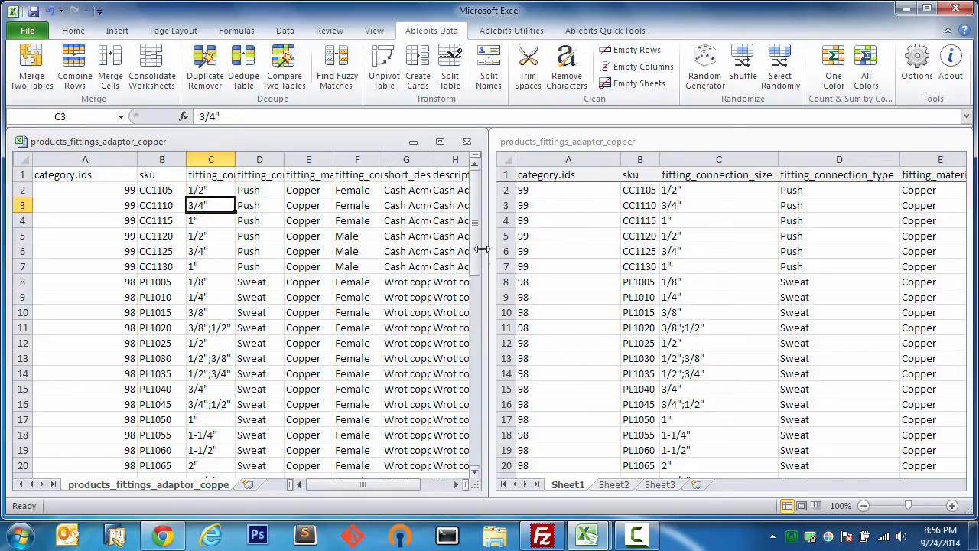
pyautogui.moveTo(475, 230)
pyautogui.mouseDown()
pyautogui.moveTo(466, 436)
pyautogui.moveTo(476, 216)
pyautogui.mouseUp()
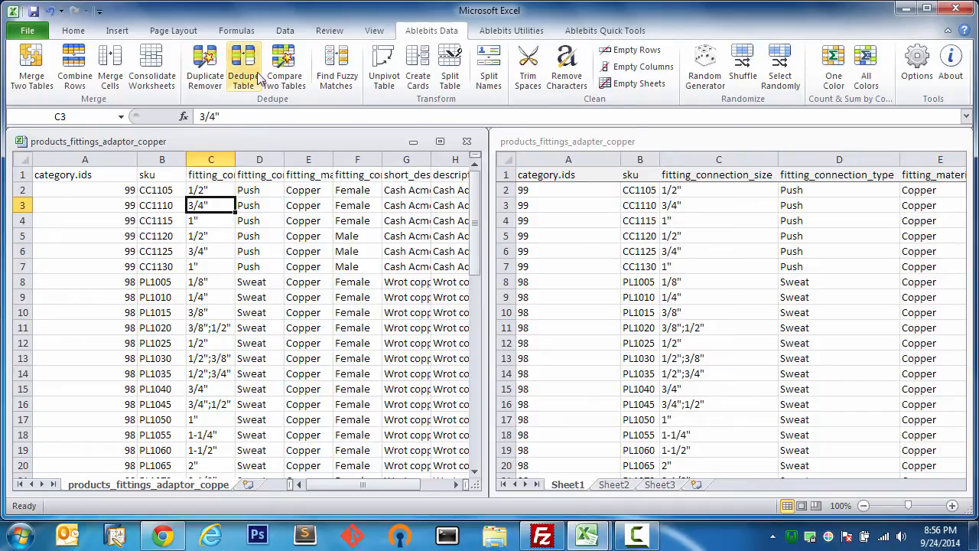
pyautogui.click(637, 535)
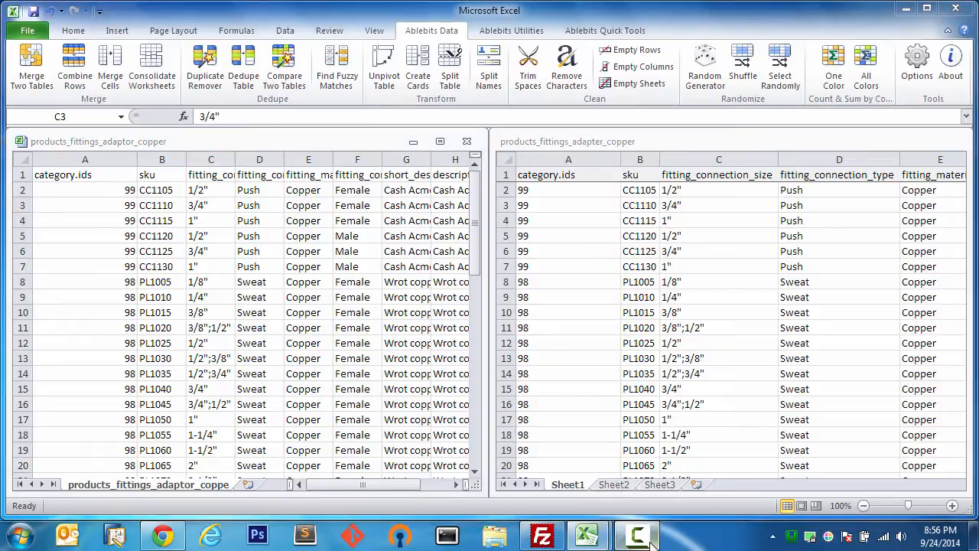